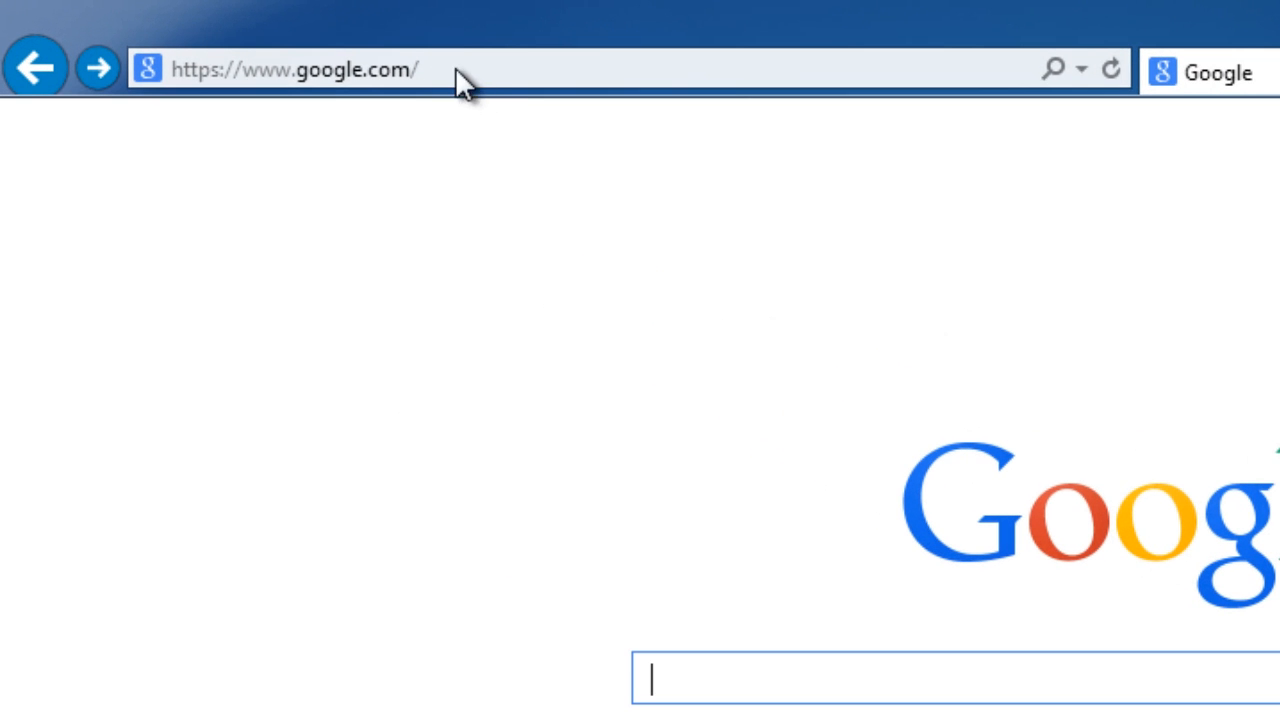
left_click(455, 67)
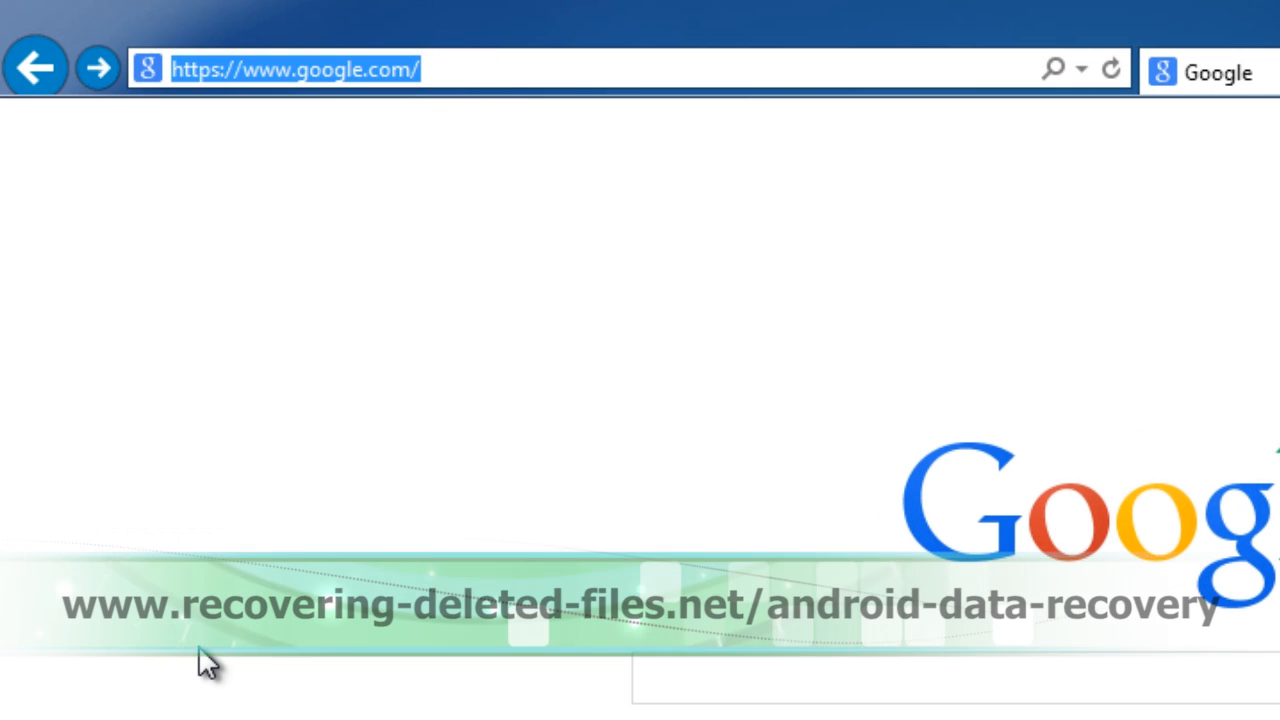
type("www.")
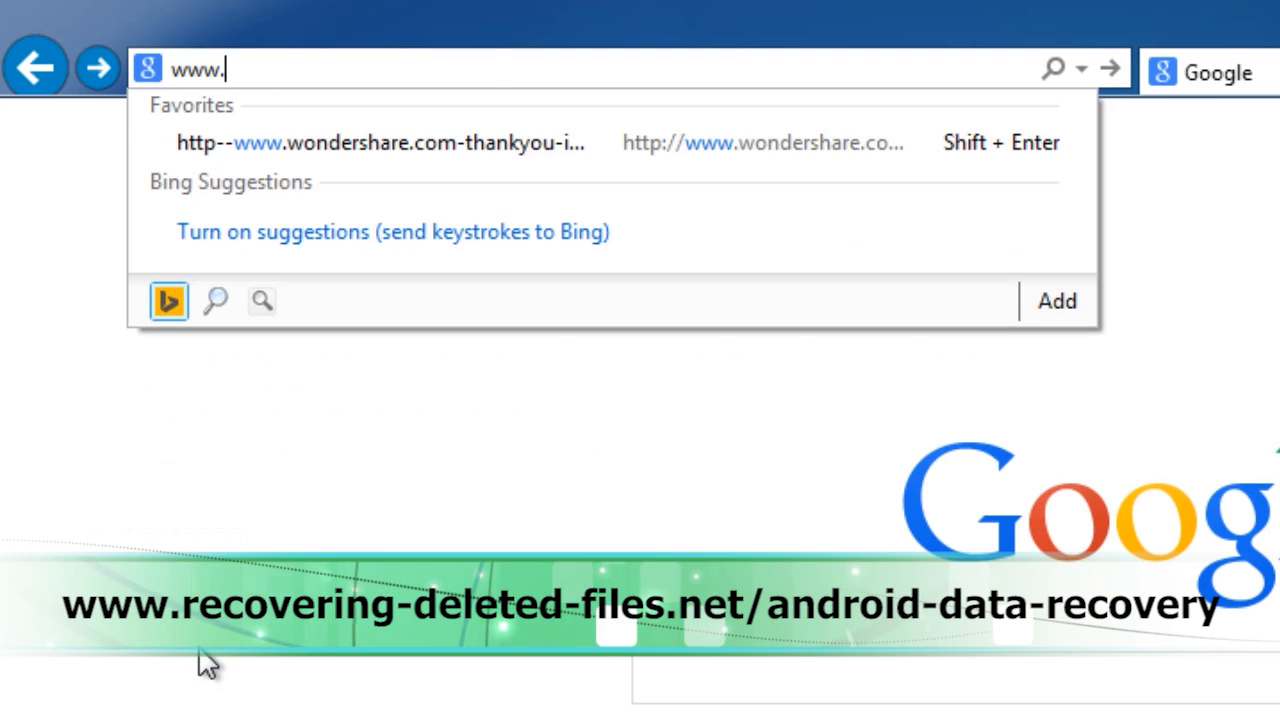
type("recovering-deleted-files.net/")
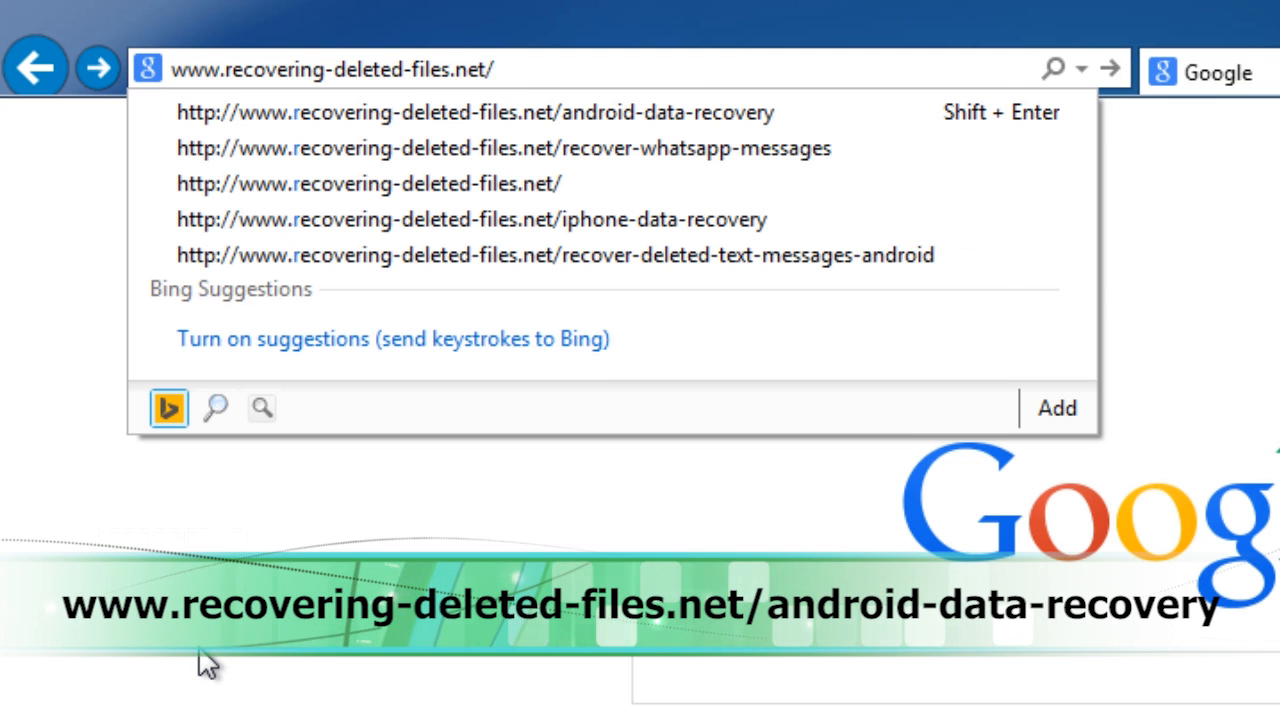
type("android-data-recovery")
key("End")
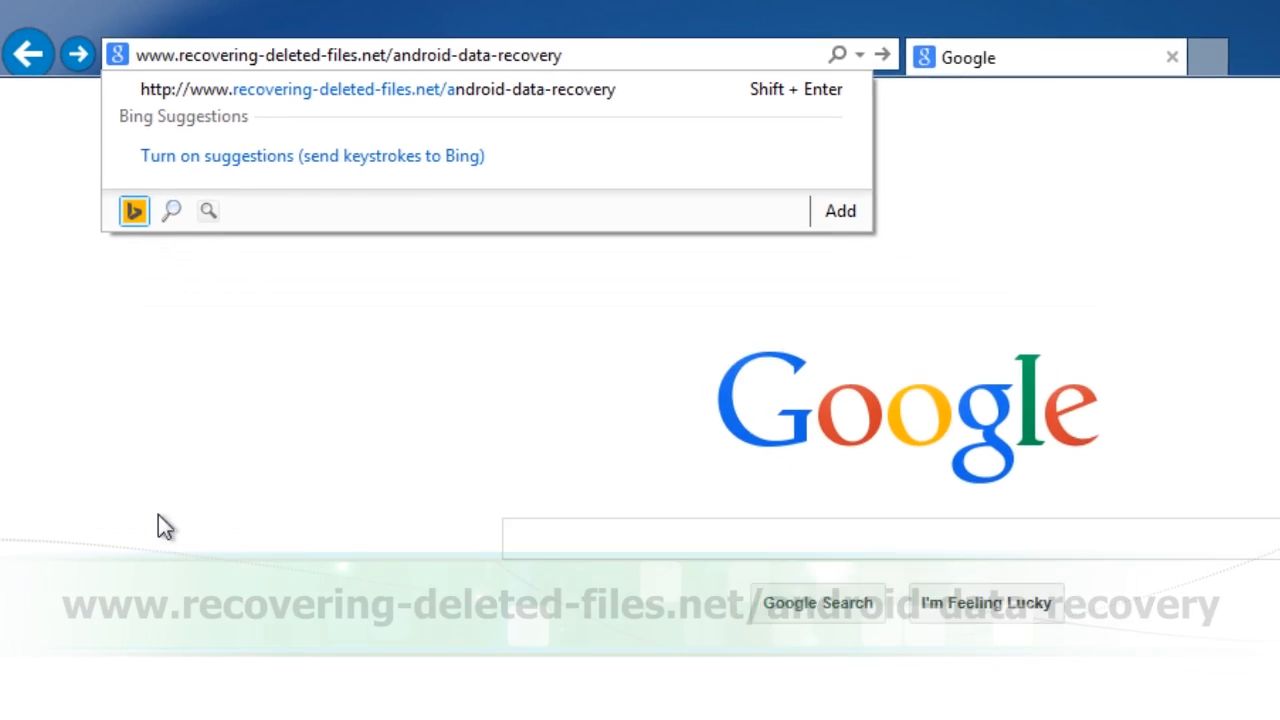
key("Return")
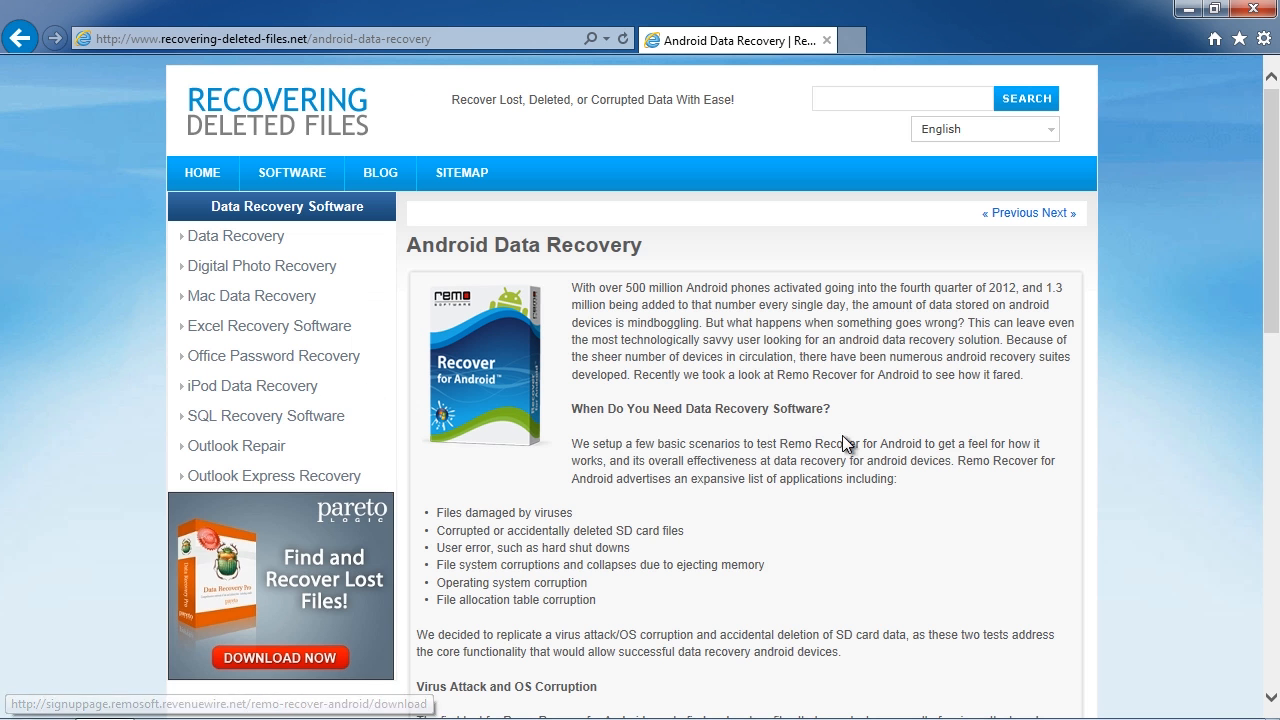
left_click_drag(1270, 262, 1270, 472)
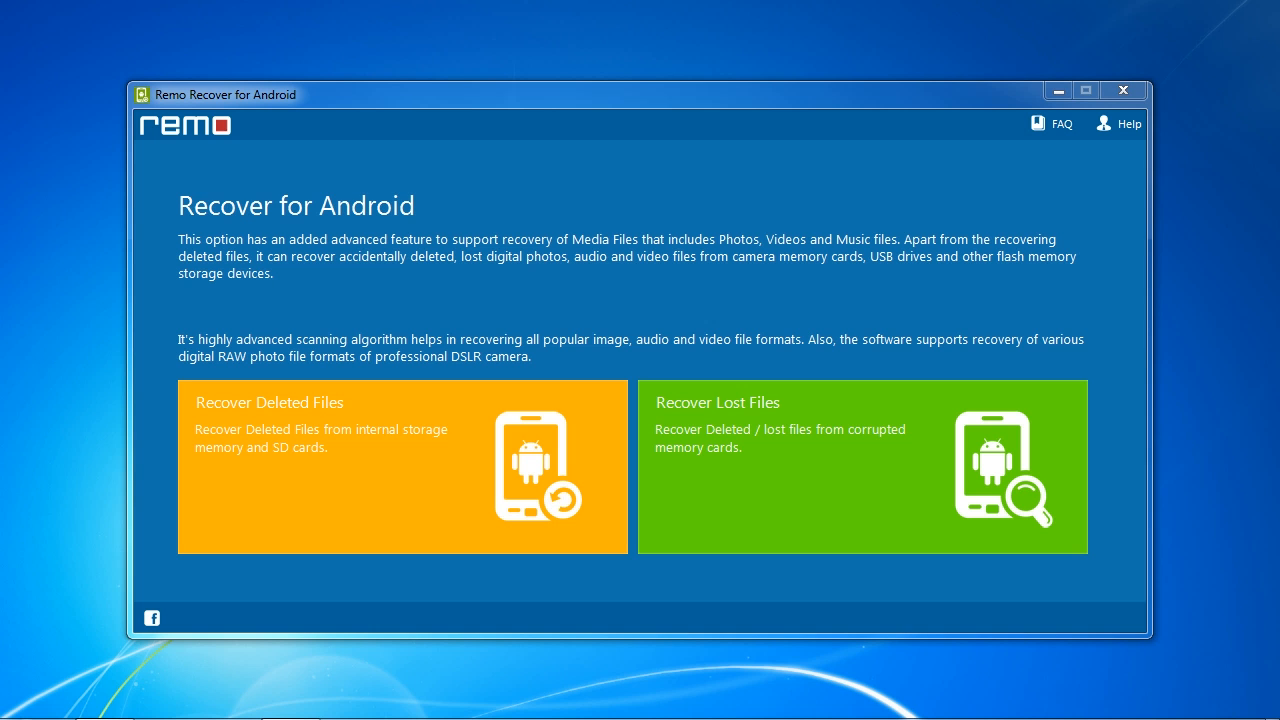
left_click(1124, 123)
left_click(1135, 166)
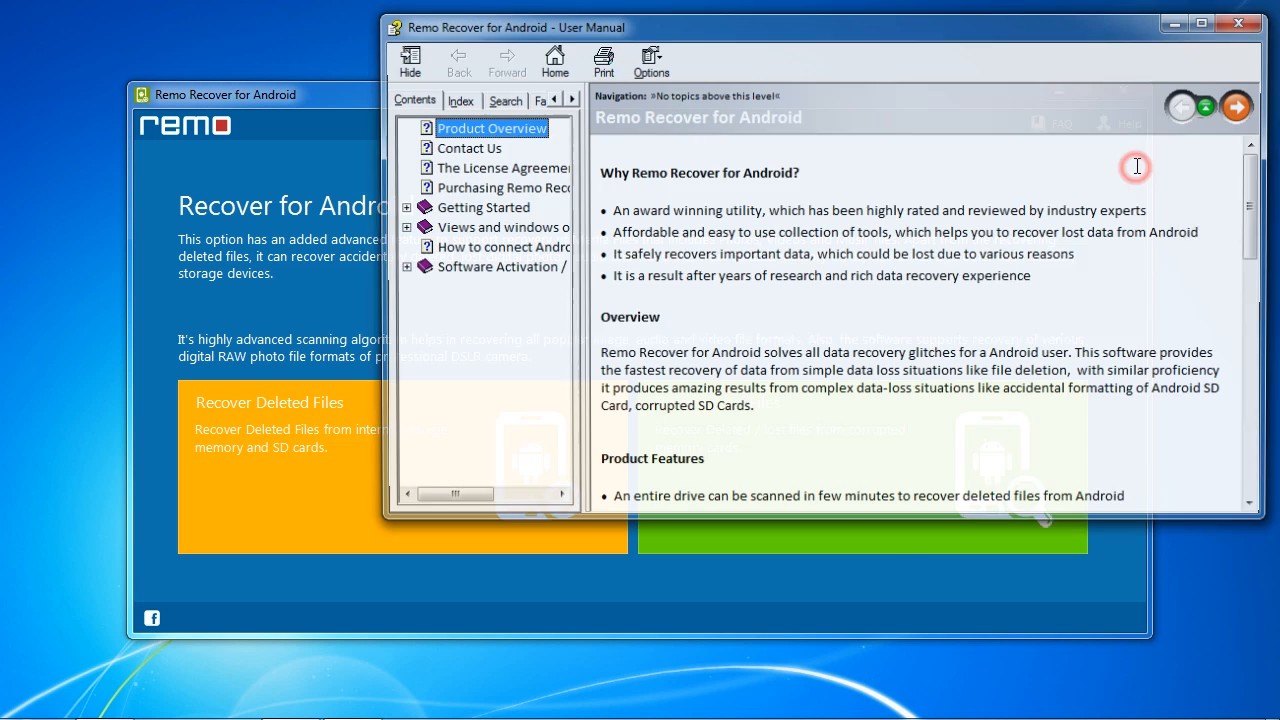
left_click(503, 247)
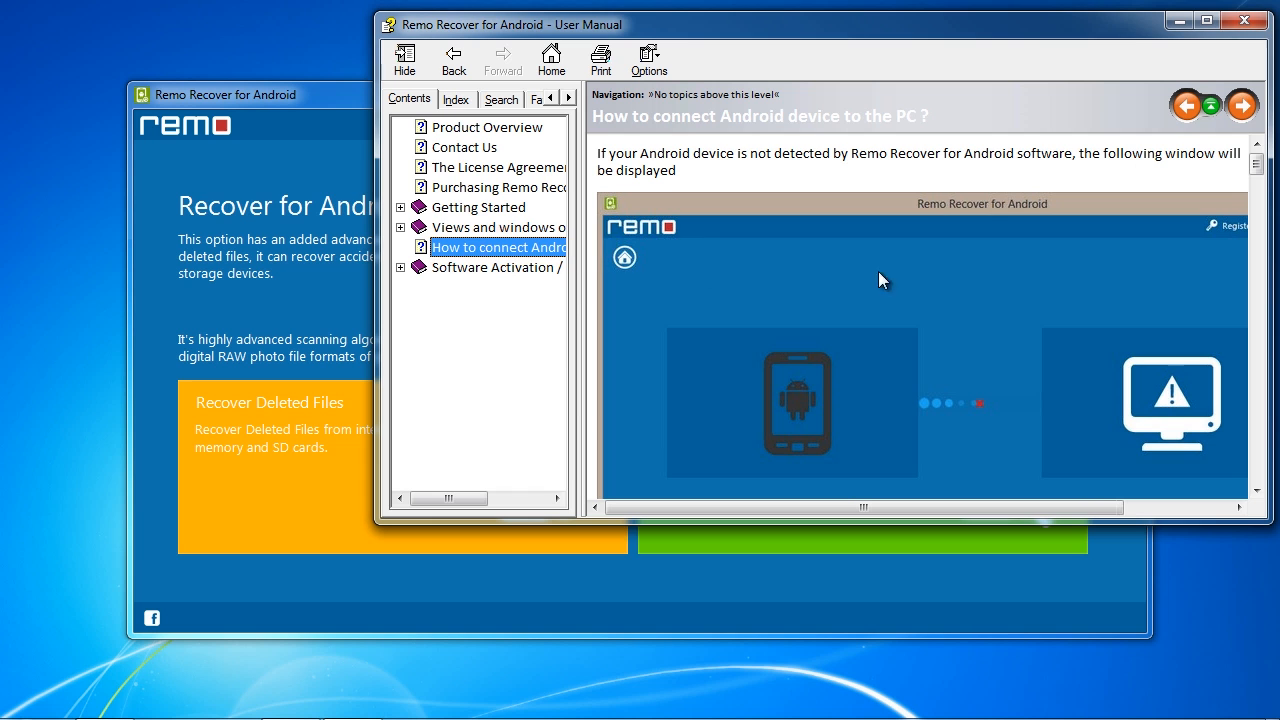
left_click_drag(1257, 166, 1258, 204)
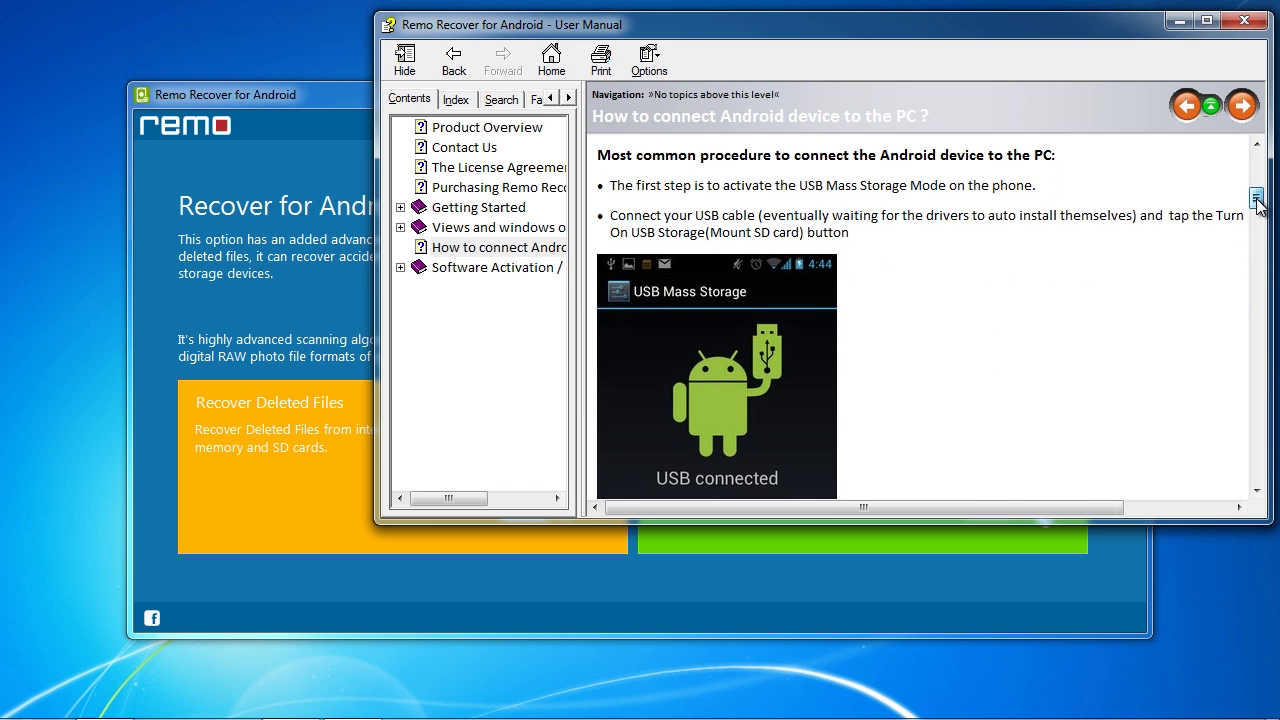
left_click(1243, 25)
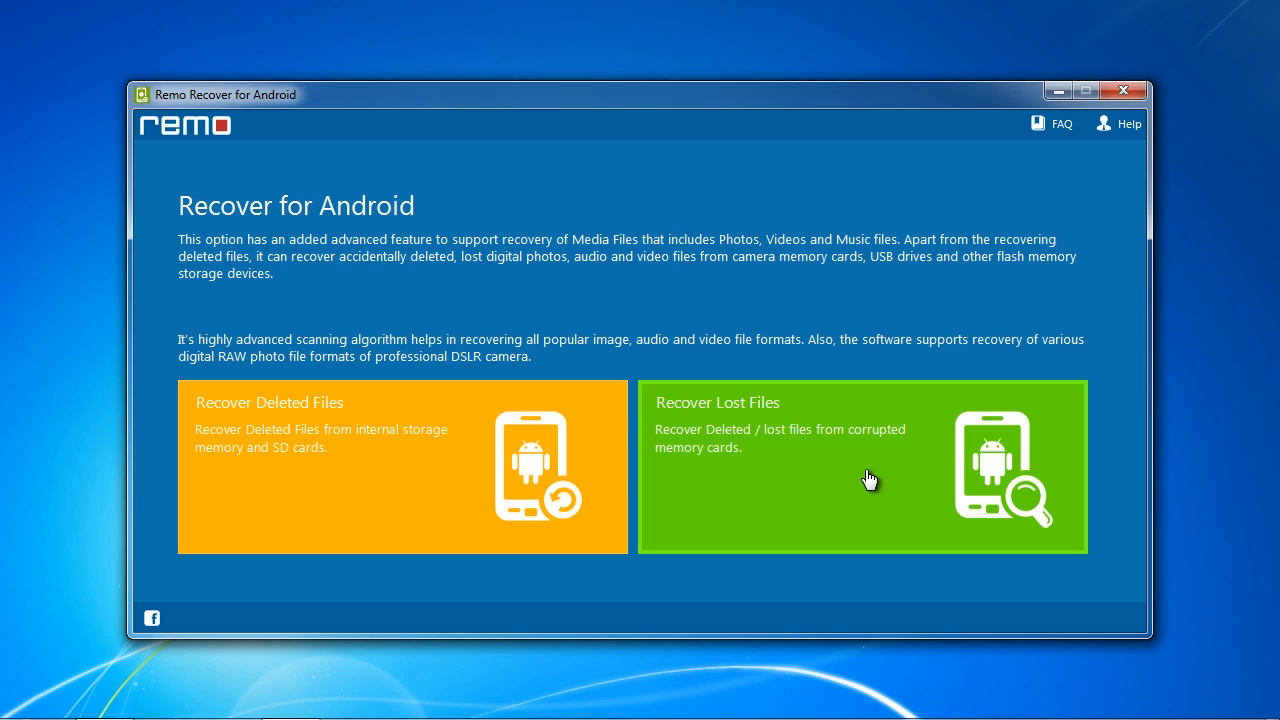
Choose deleted-file recovery and mark Documents and Spreadsheets plus JPEG images for recovery
left_click(366, 487)
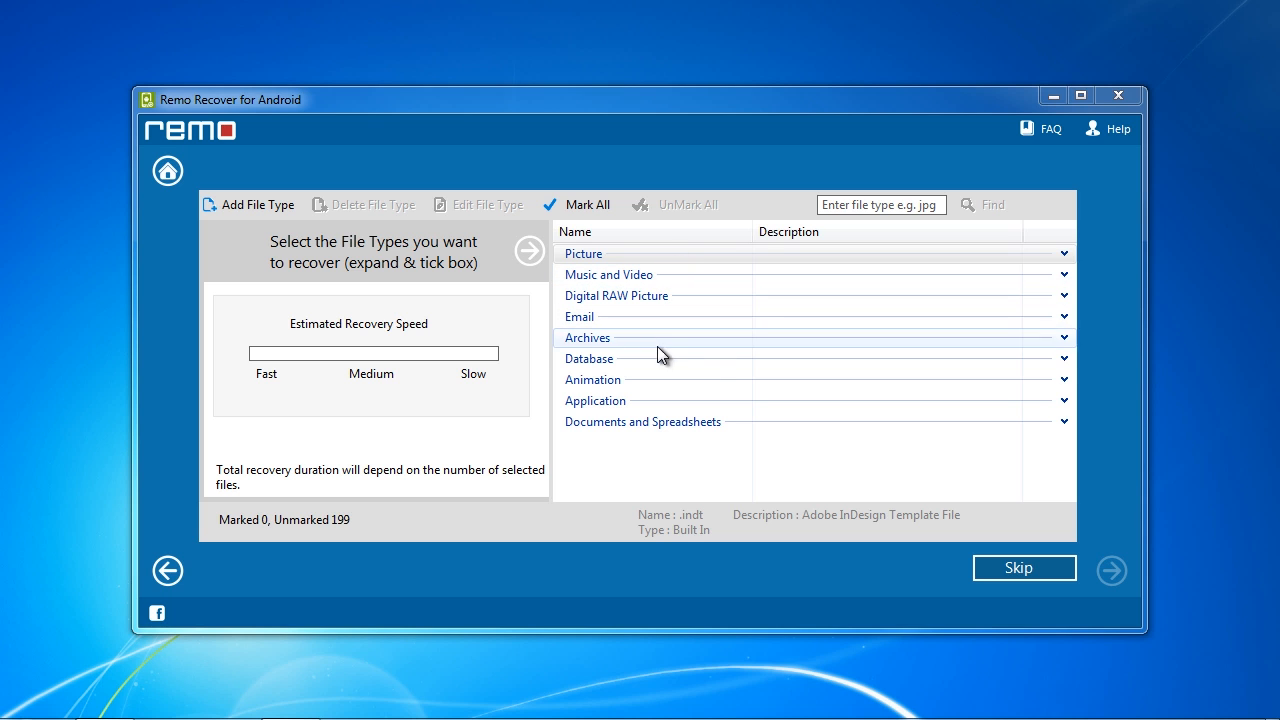
left_click(638, 420)
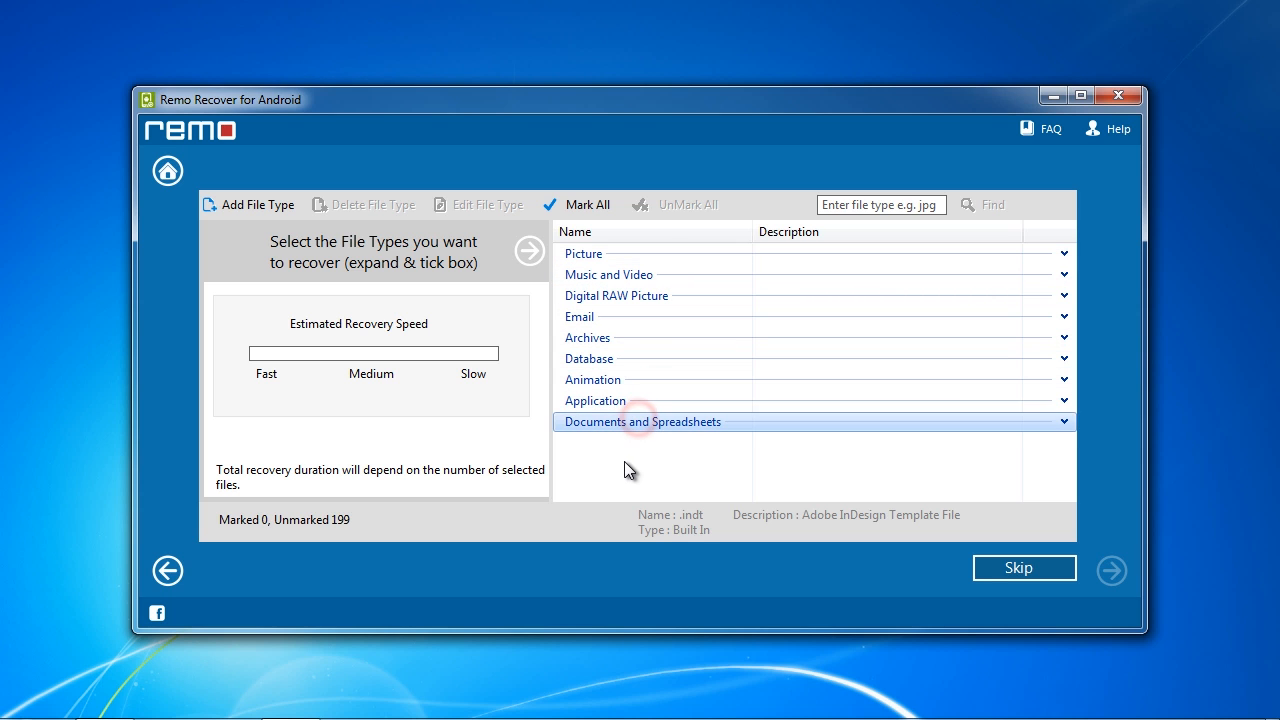
double_click(587, 254)
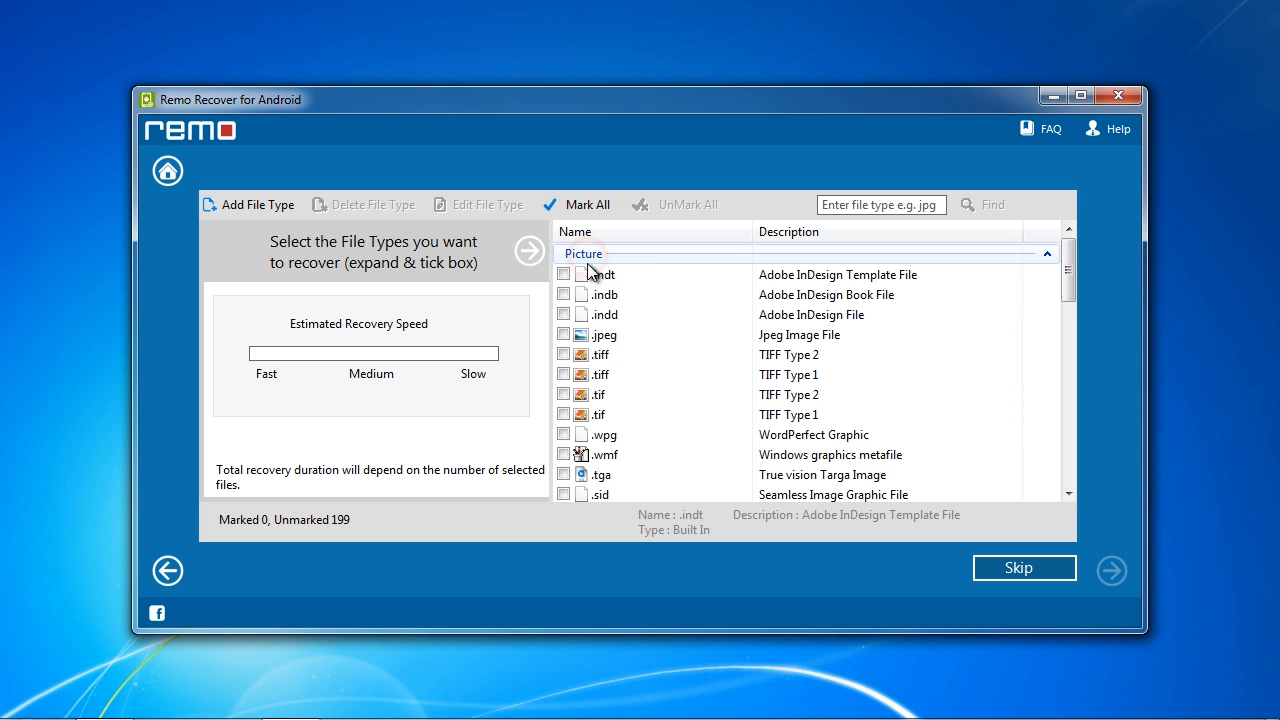
left_click(564, 334)
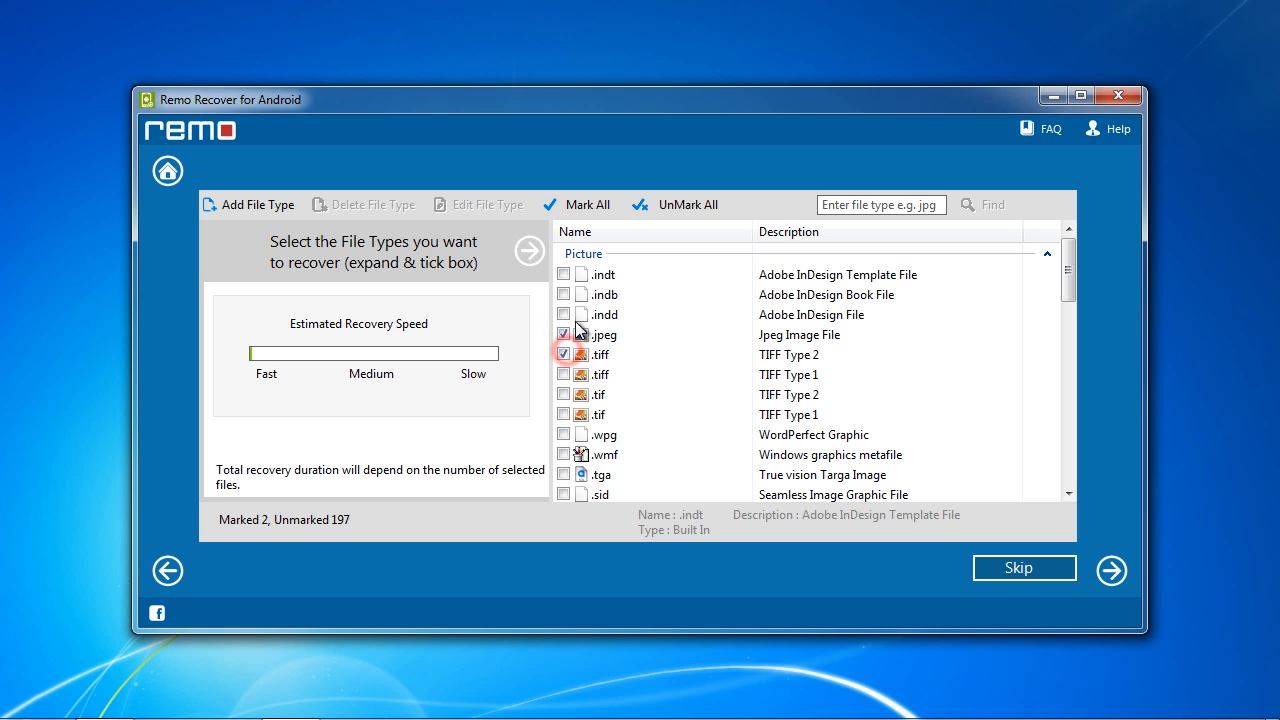
double_click(590, 256)
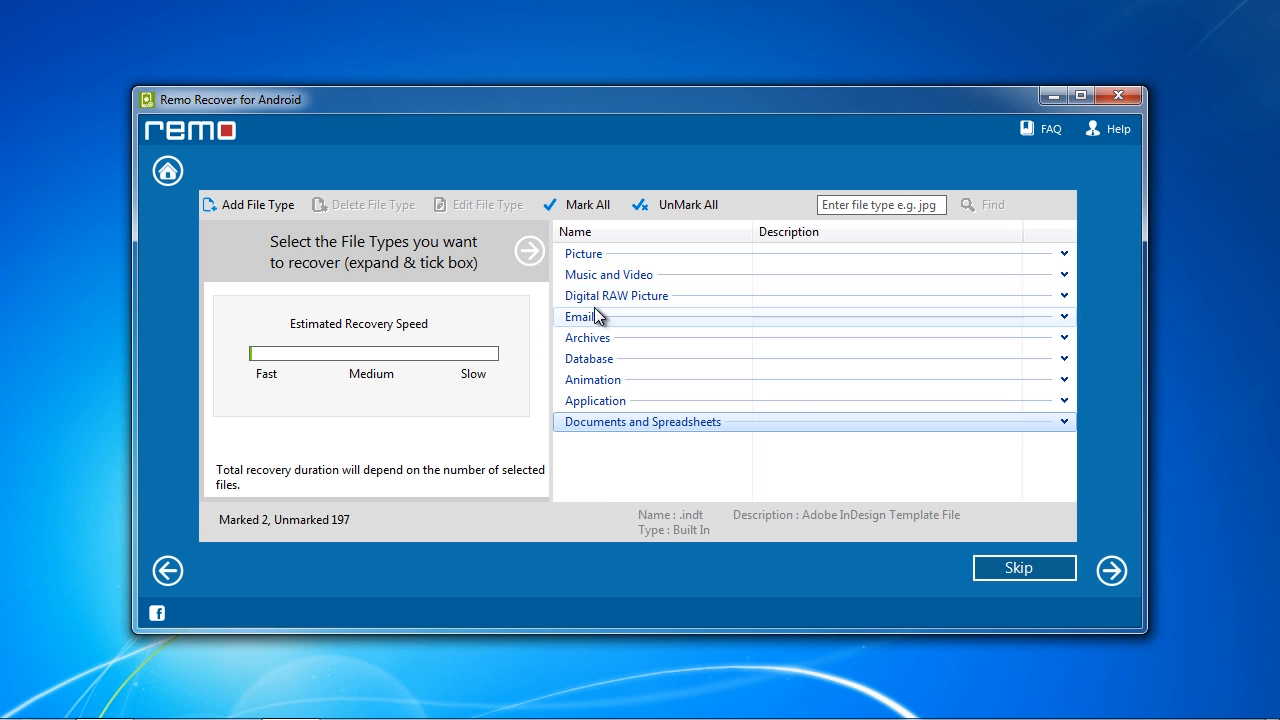
Add .mpg MPEG Movie File 2 from Music and Video to the recovery selection
double_click(605, 278)
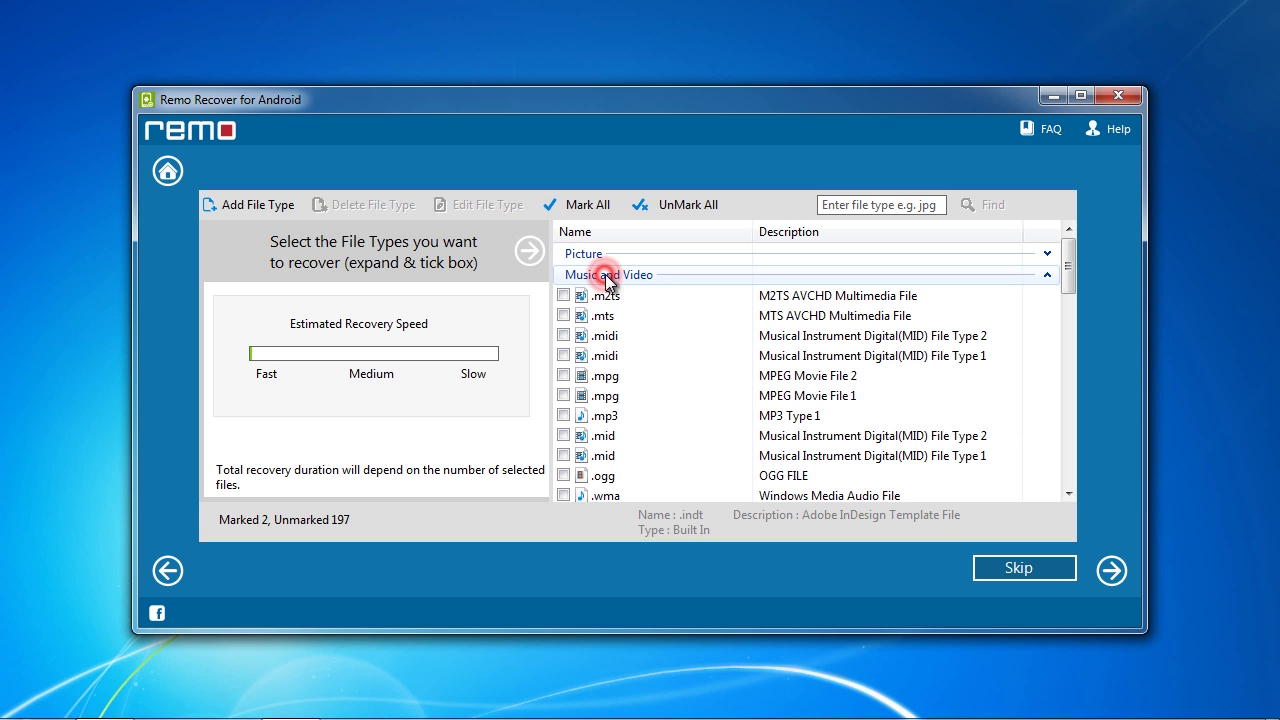
left_click(564, 376)
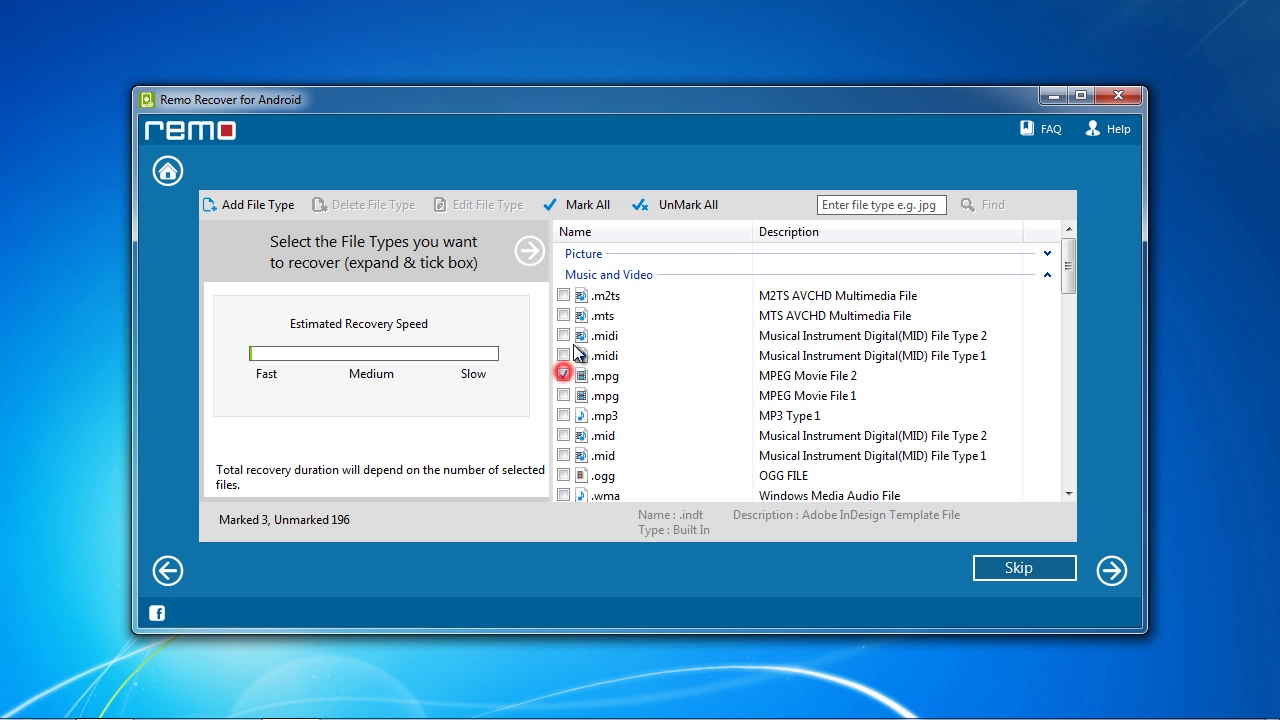
double_click(598, 278)
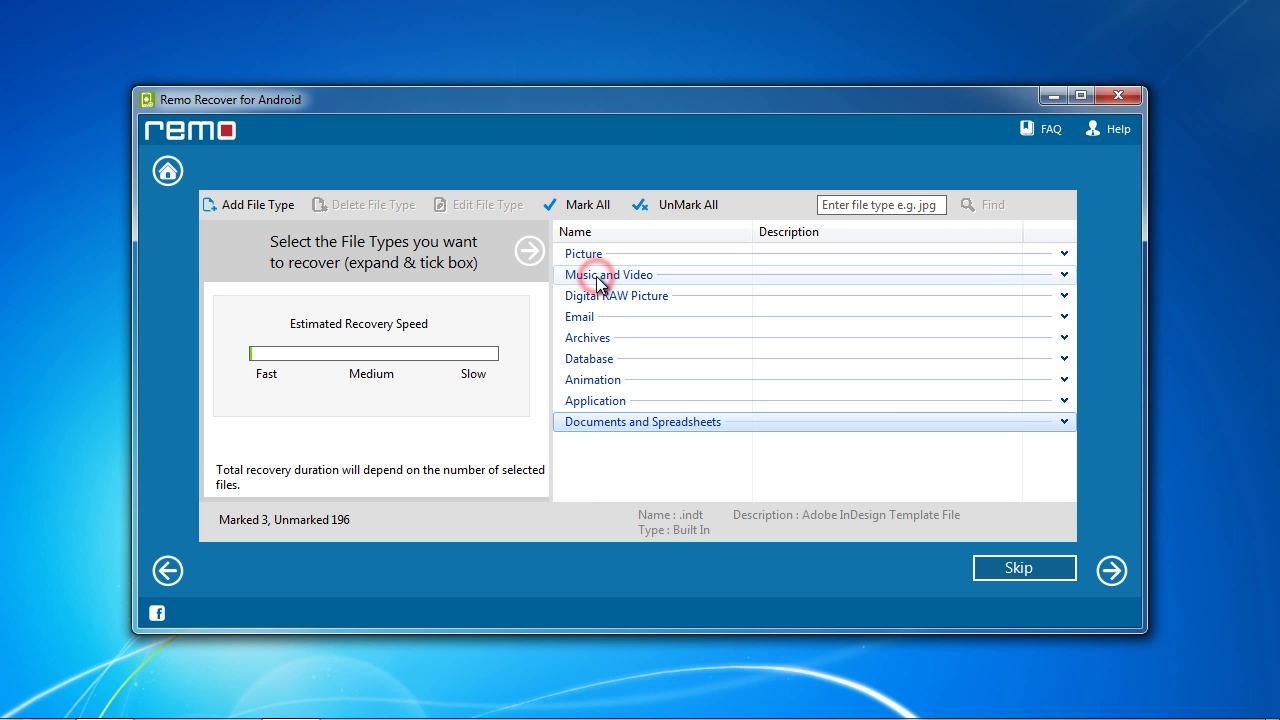
In File Type View, mark 1322354235082.jpg from jpg[2001-2649] and proceed to saving
left_click(1112, 571)
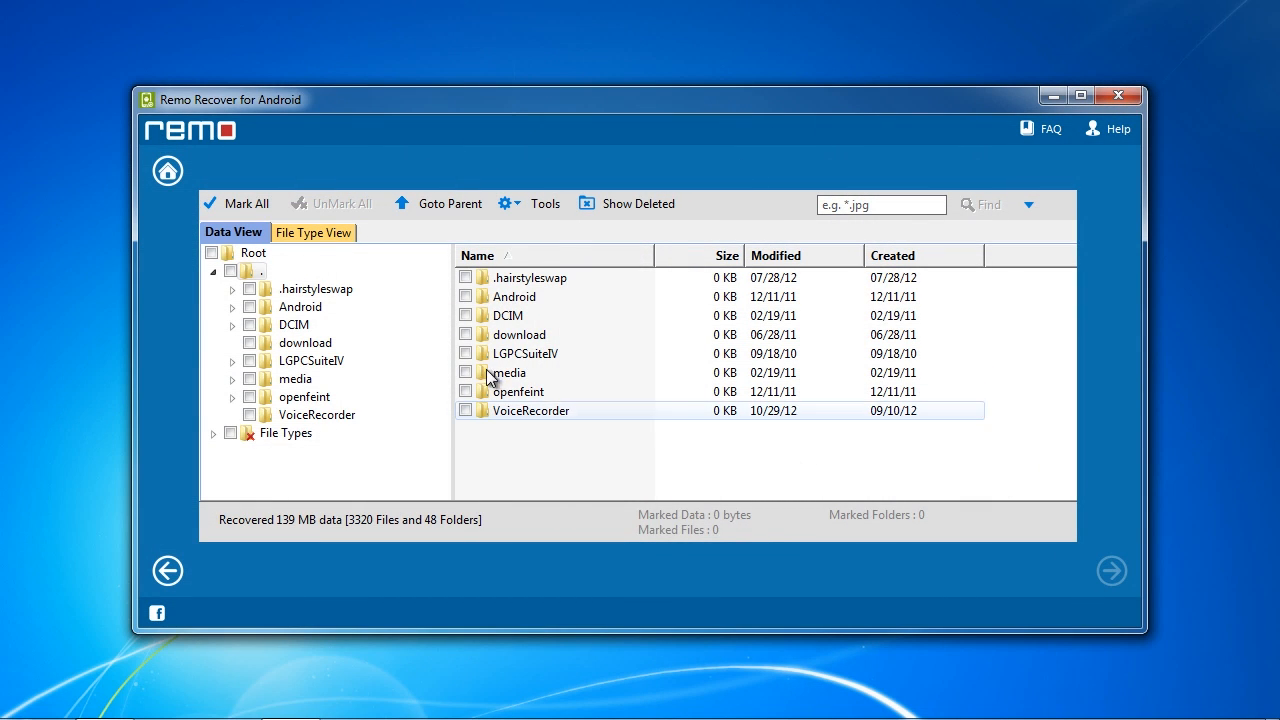
left_click(312, 233)
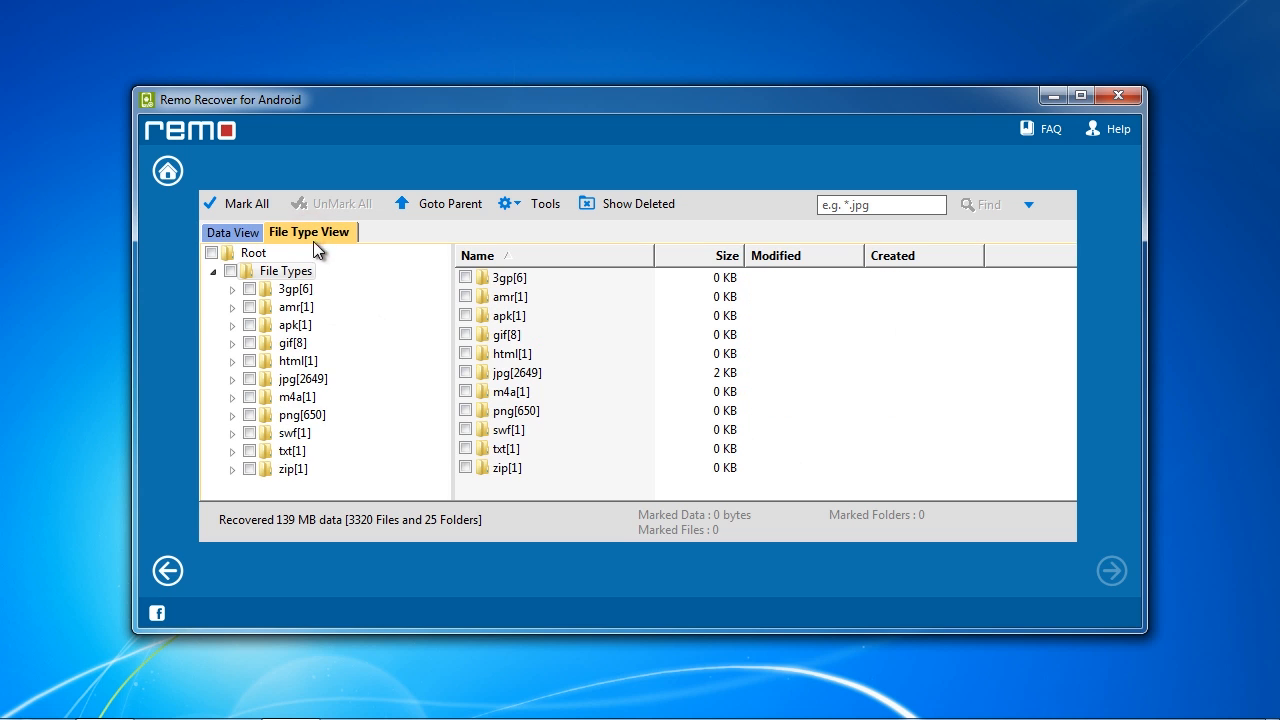
left_click(233, 380)
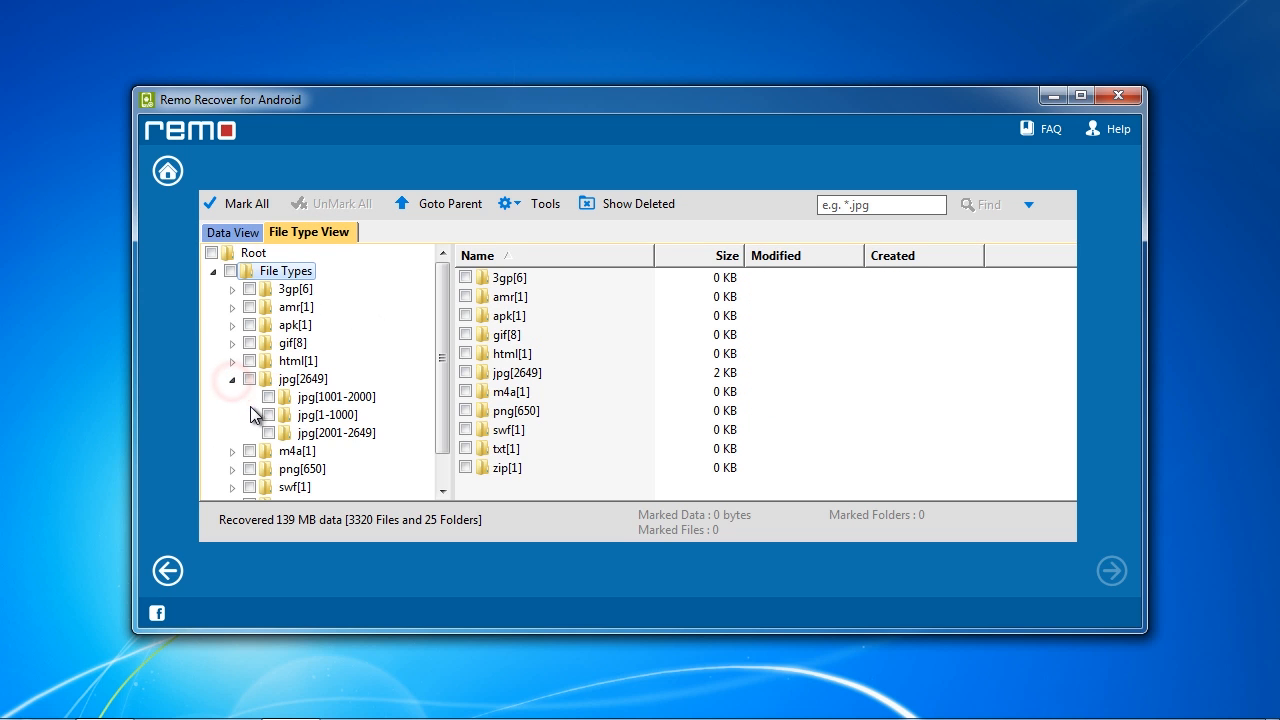
left_click(330, 433)
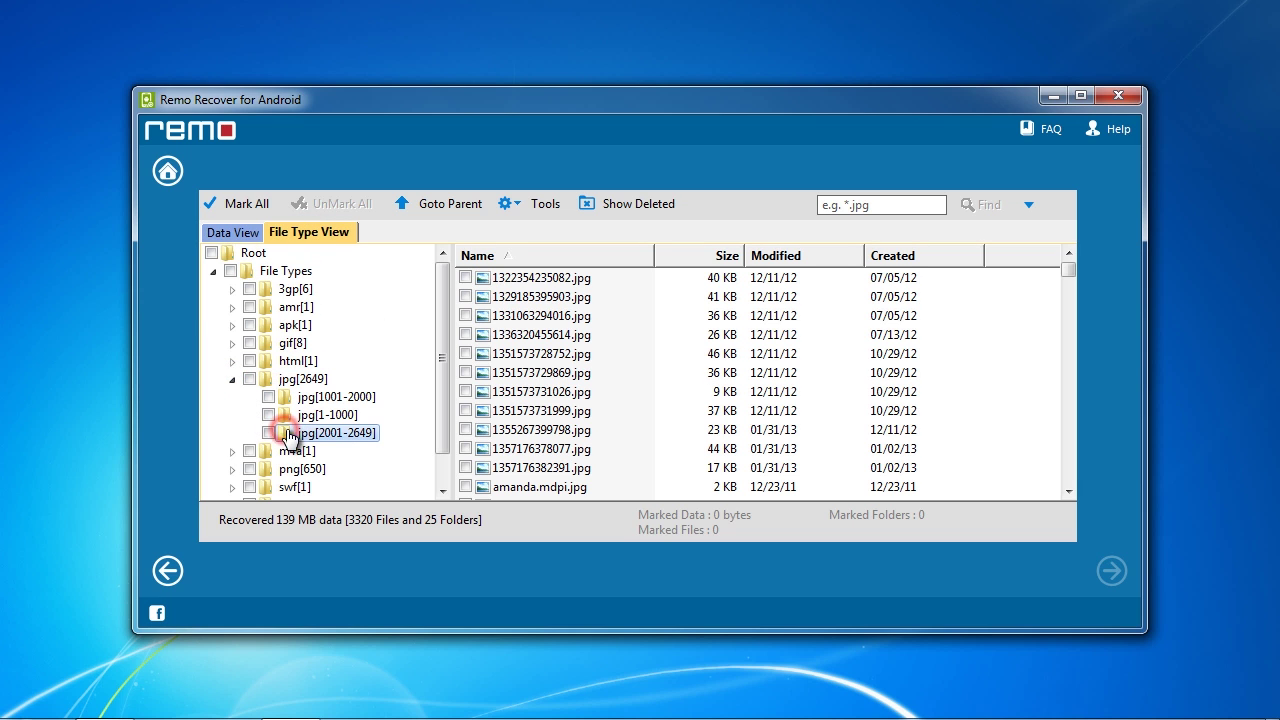
left_click(465, 278)
left_click(1112, 571)
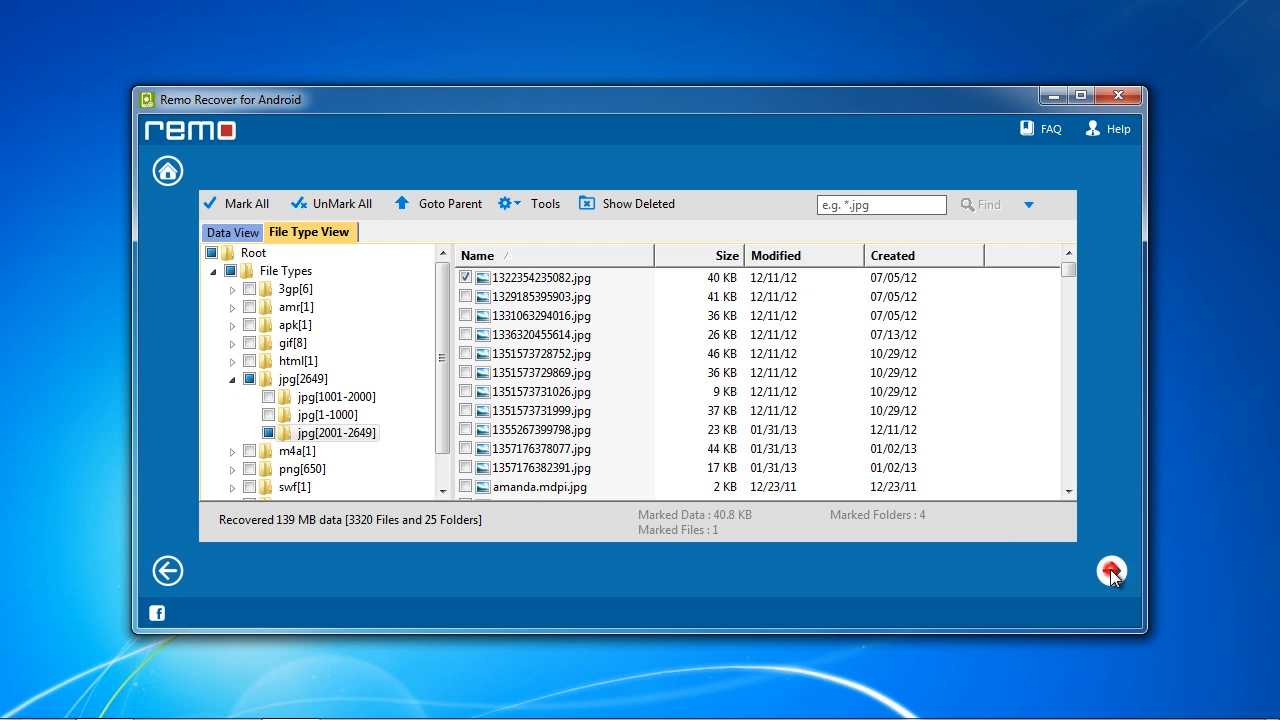
Decline saving the session and set My Pictures as the output folder
left_click(785, 424)
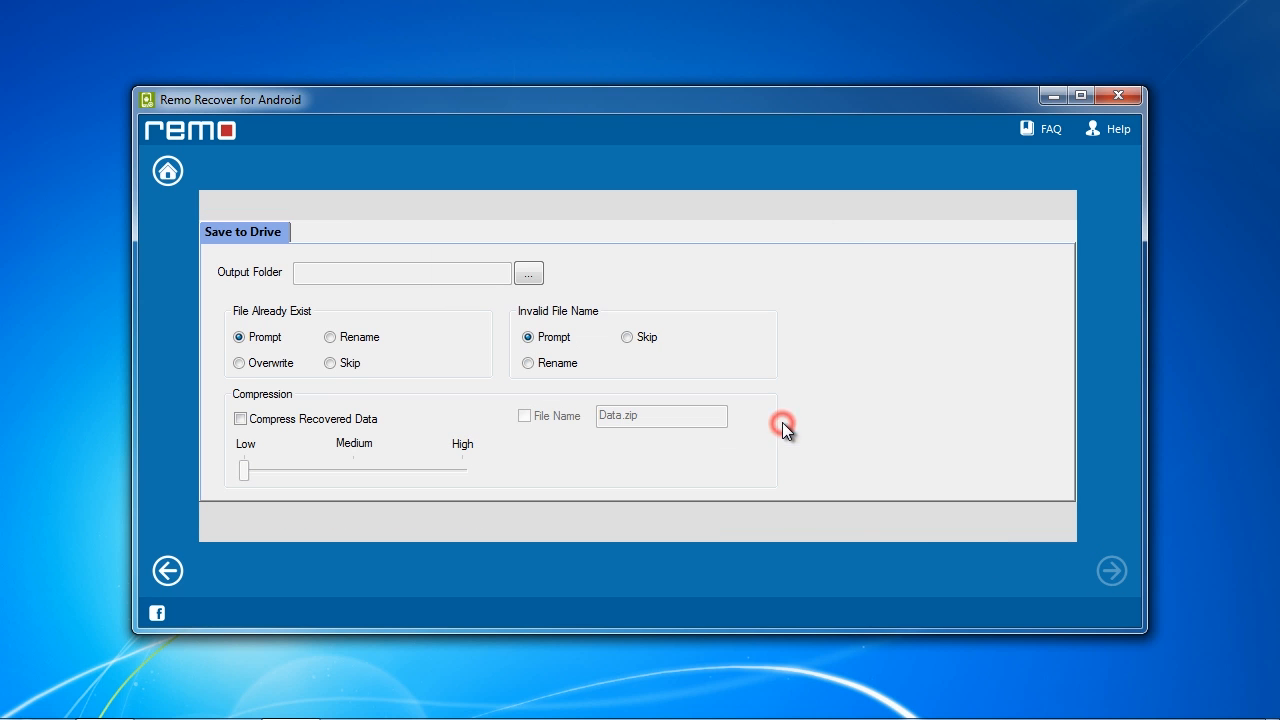
left_click(528, 273)
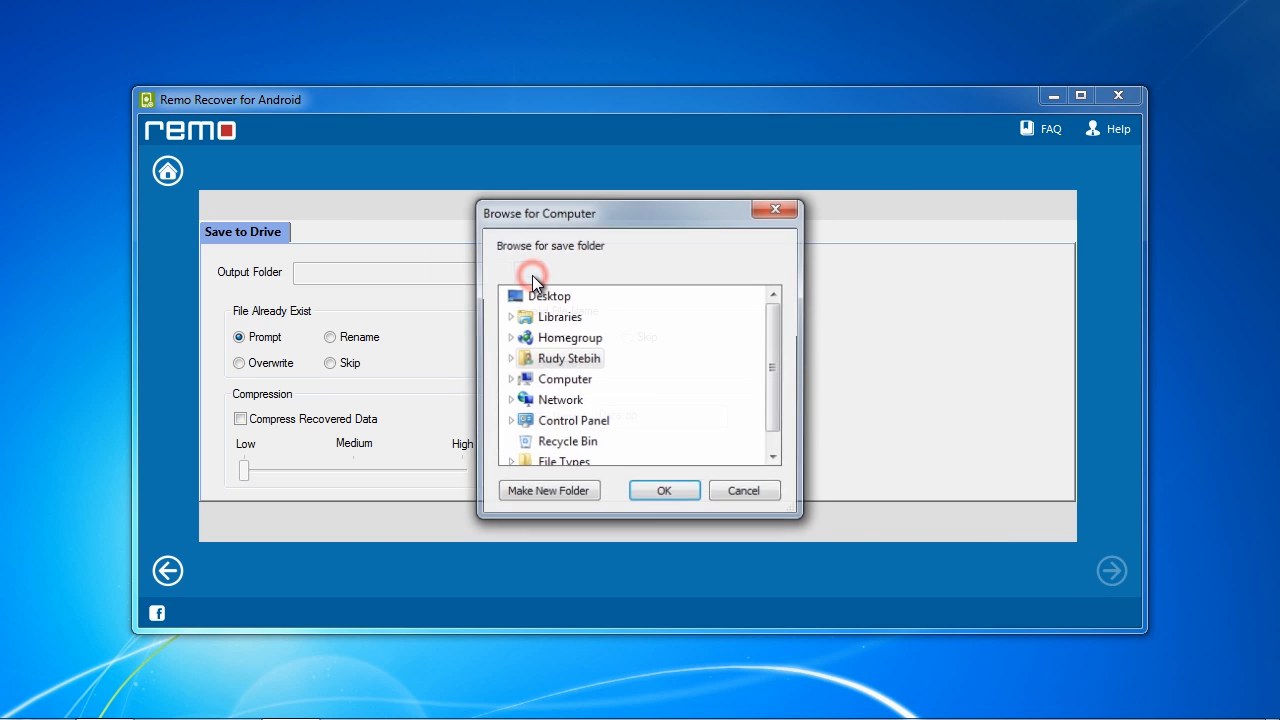
left_click(556, 360)
left_click_drag(774, 330, 774, 375)
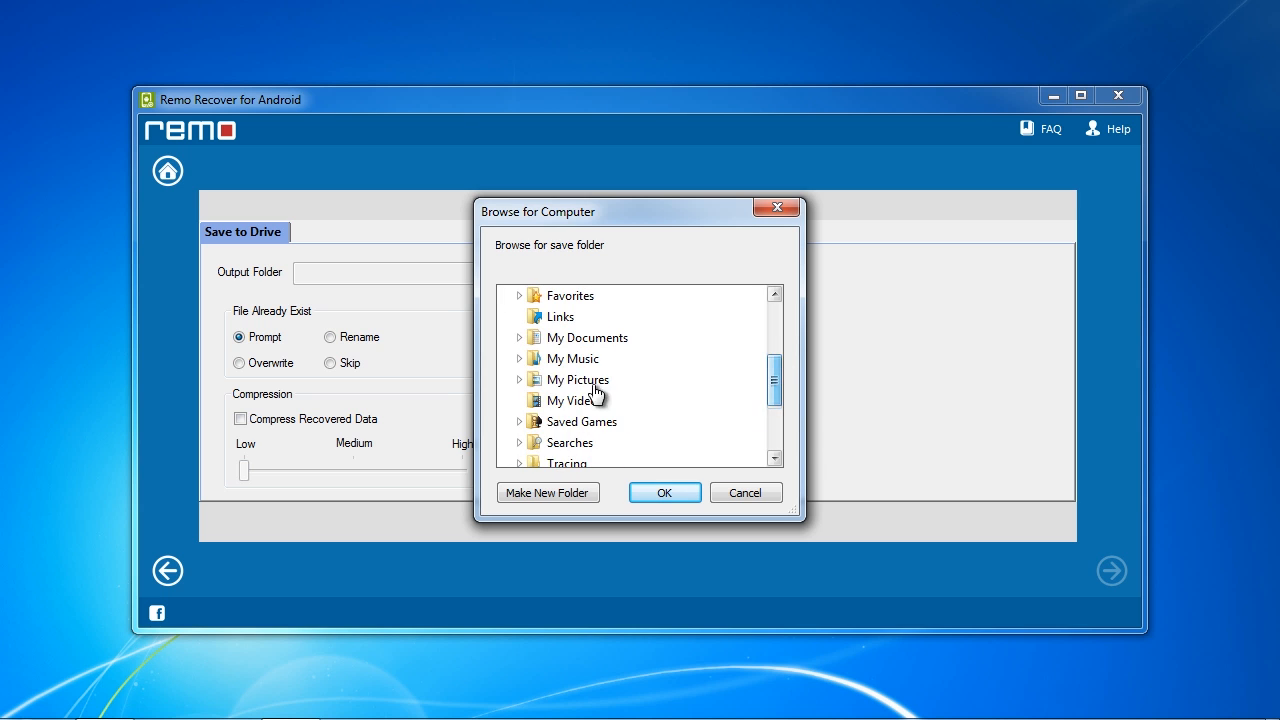
left_click(578, 443)
left_click(664, 492)
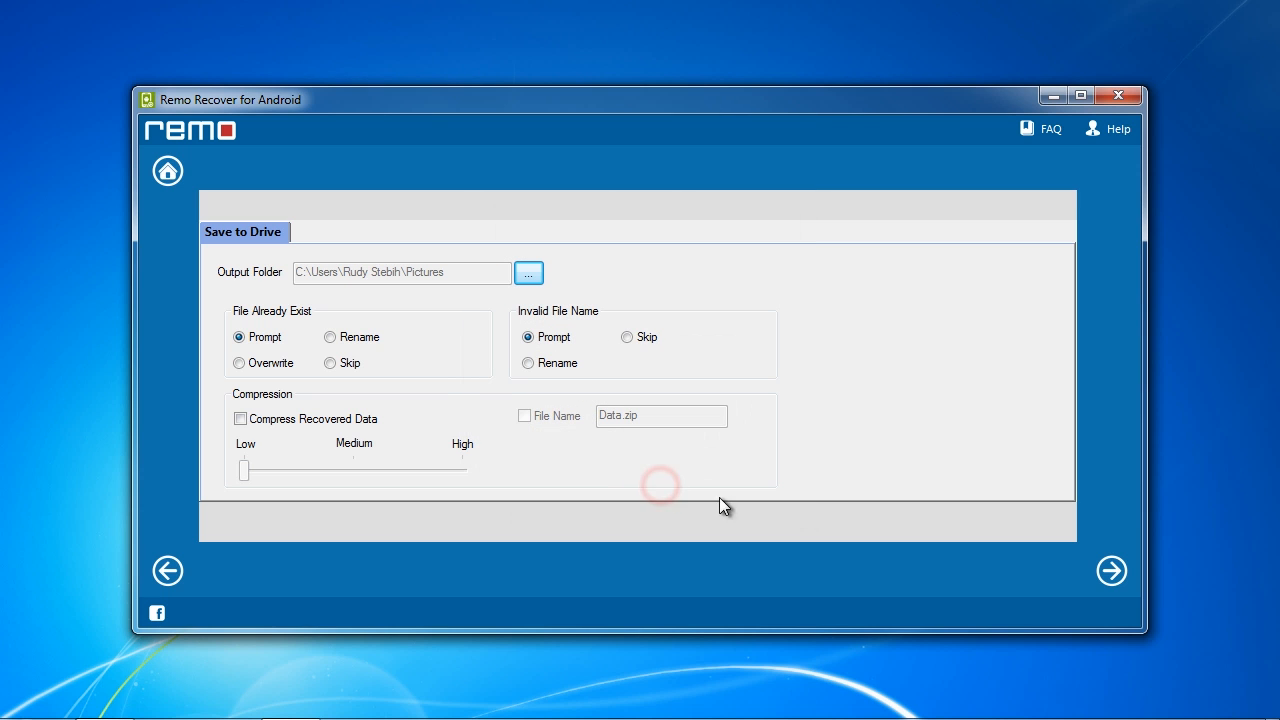
Save the file, then browse Pictures into jpg[2649] > jpg[2001-2649] to view 1322354235082.jpg
left_click(1113, 574)
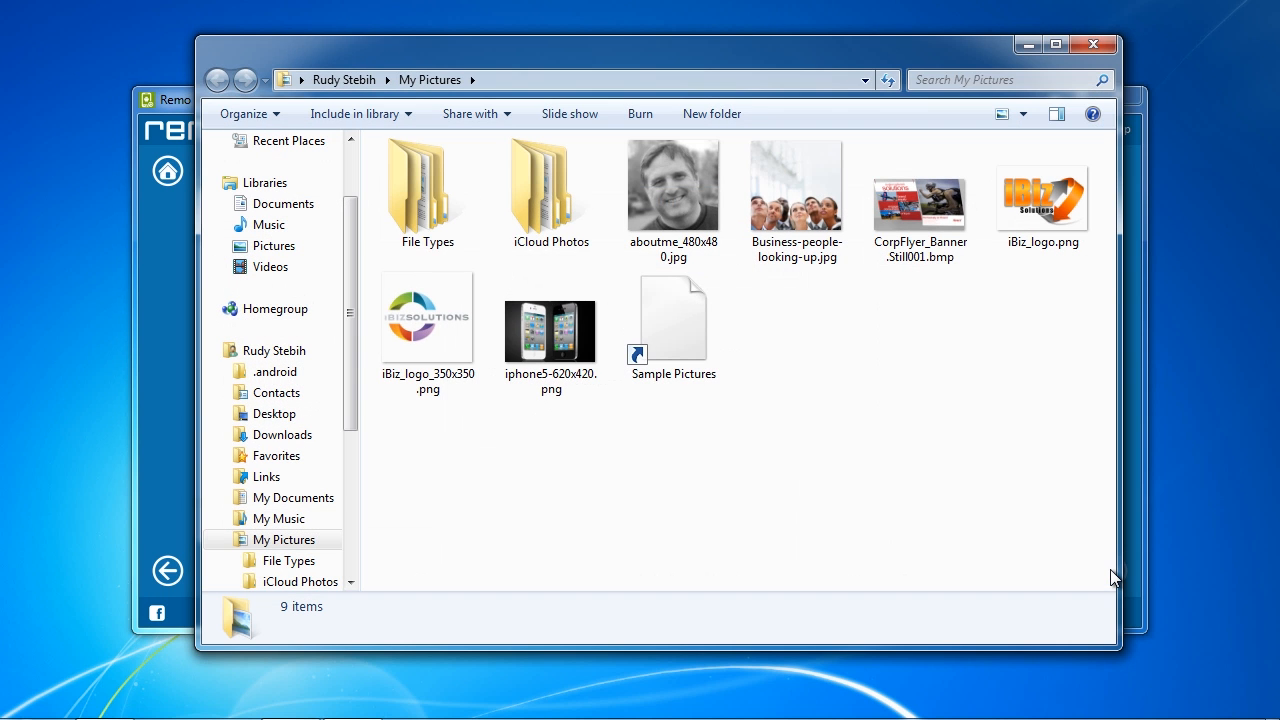
double_click(428, 195)
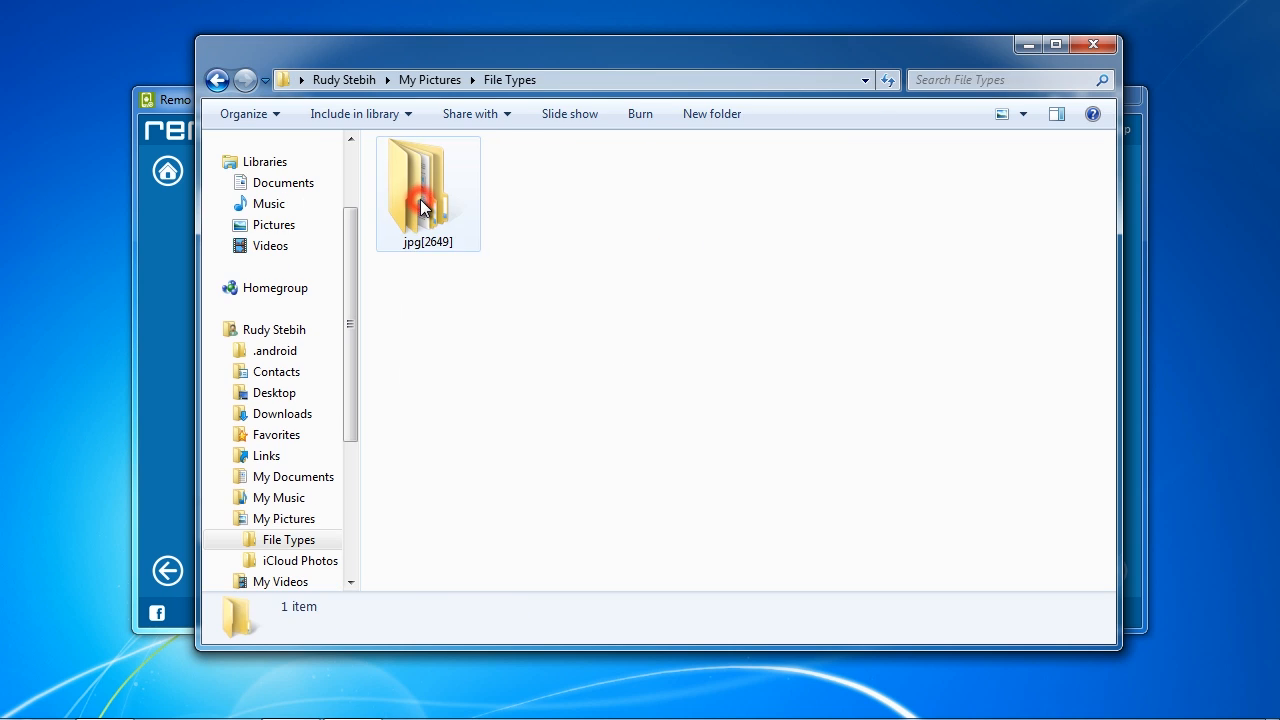
left_click(425, 207)
double_click(425, 207)
left_click(425, 205)
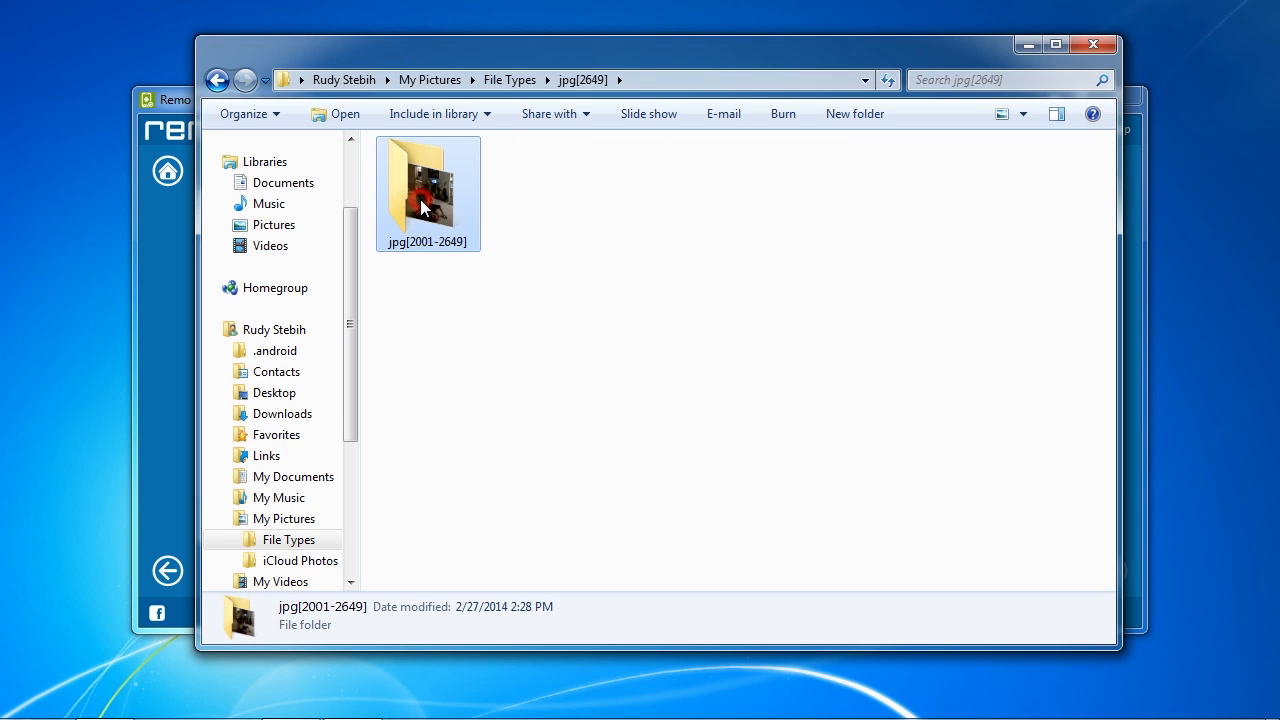
double_click(425, 205)
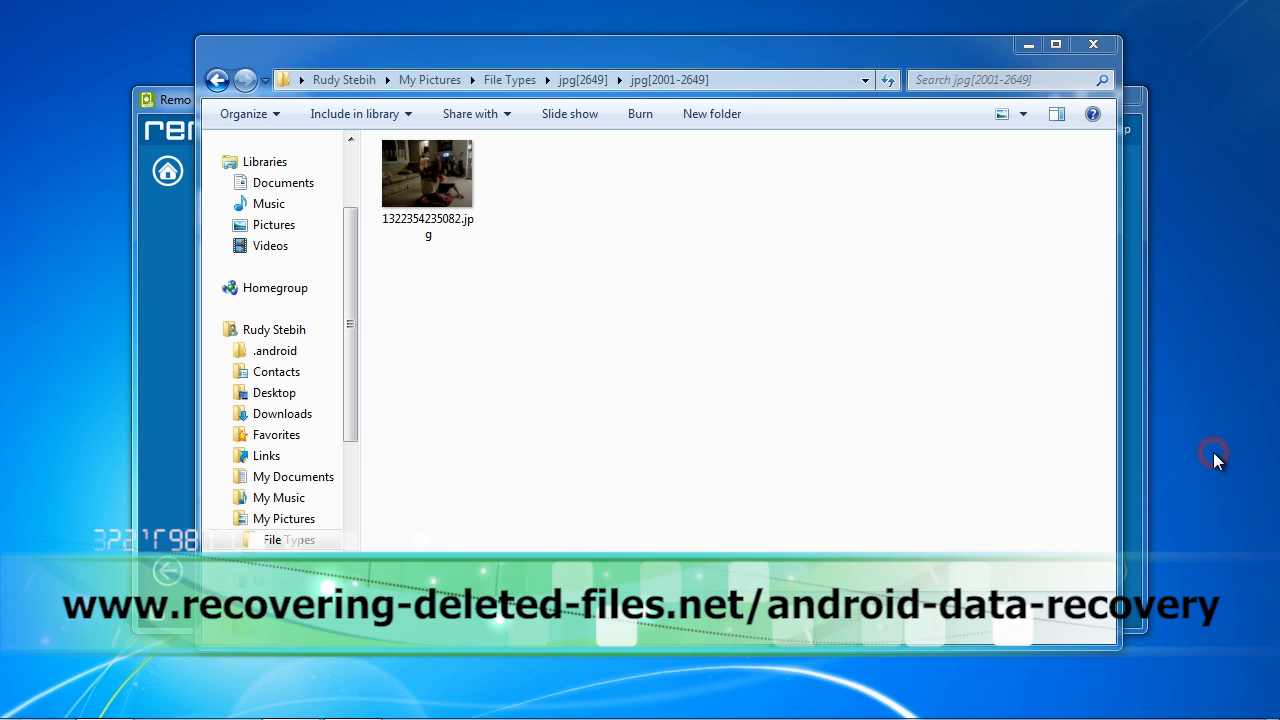
key("alt+Tab")
key("alt+Tab")
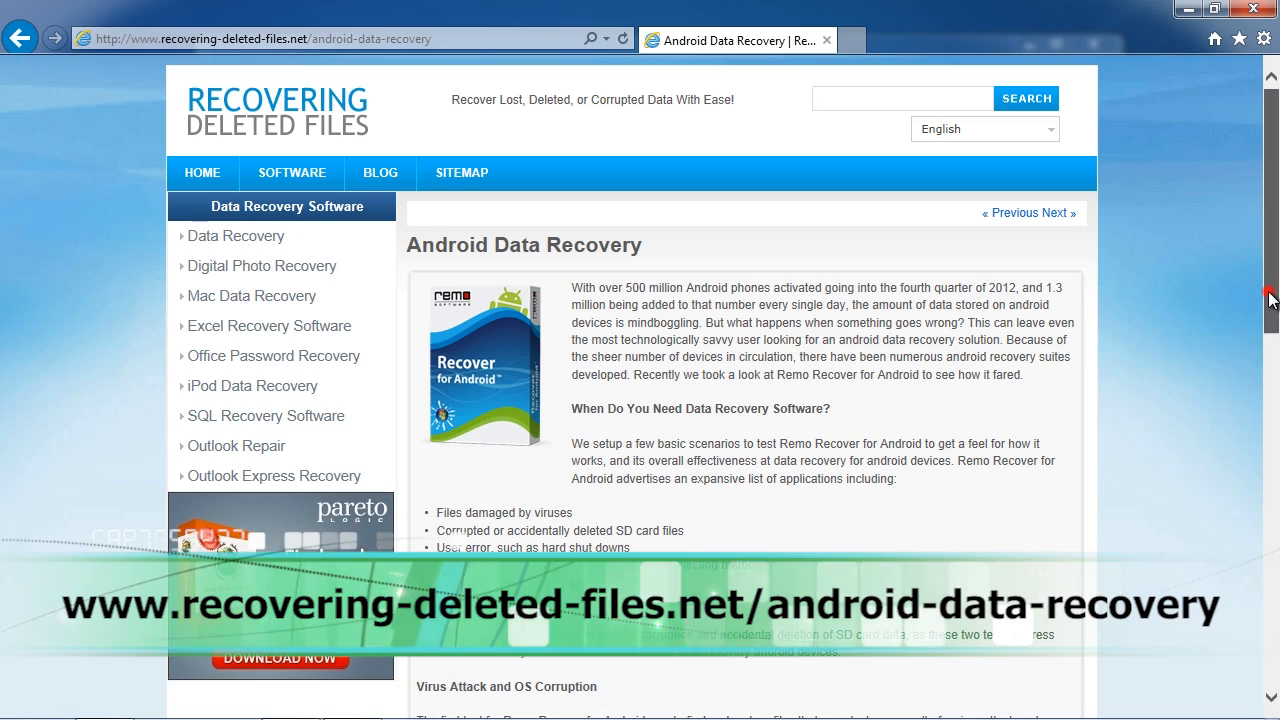
left_click_drag(1270, 298, 1275, 458)
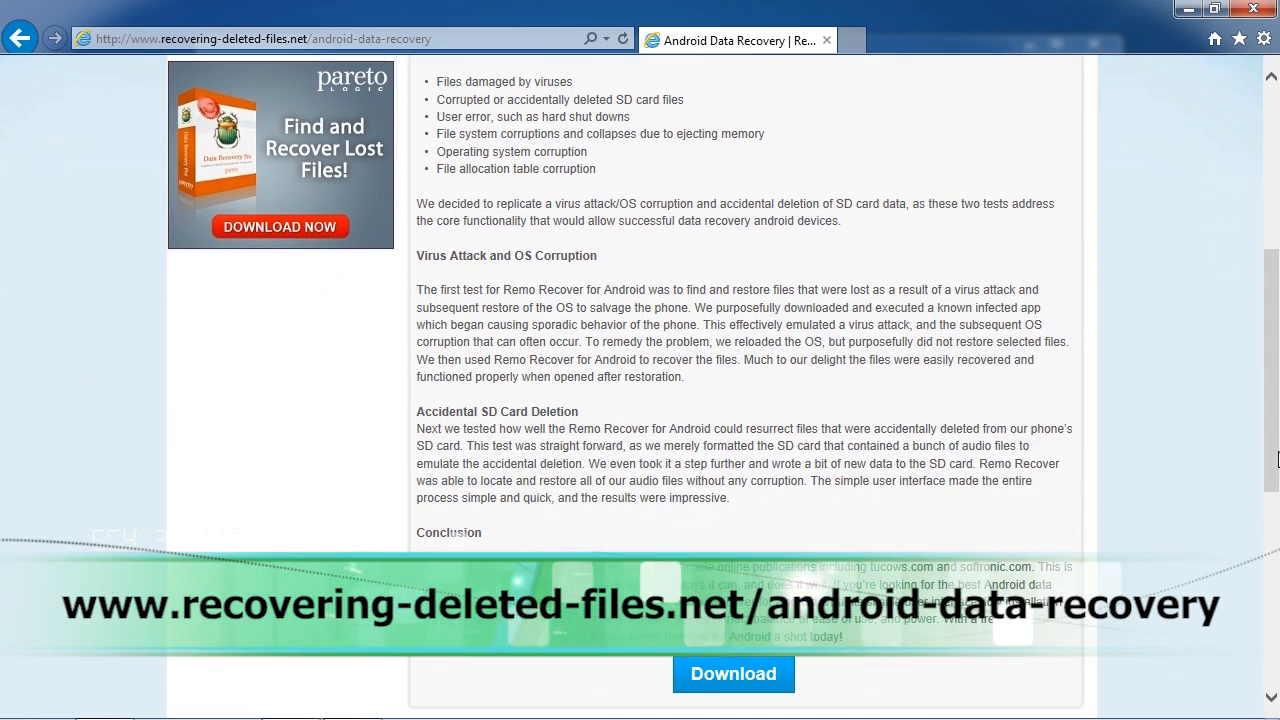